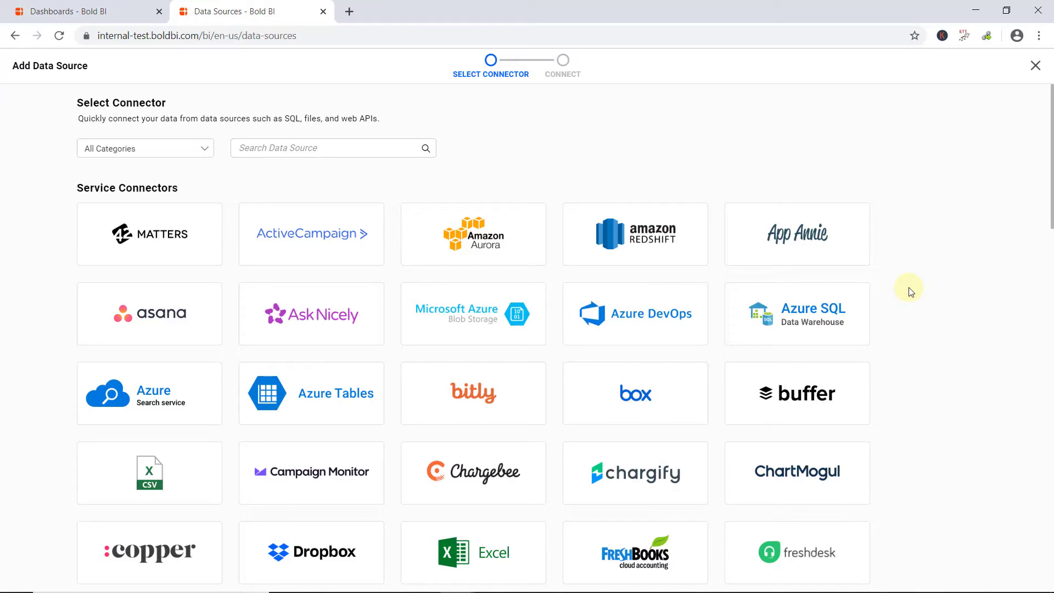
Switch to the other Bold BI browser tab
scroll(903, 412, down, 5)
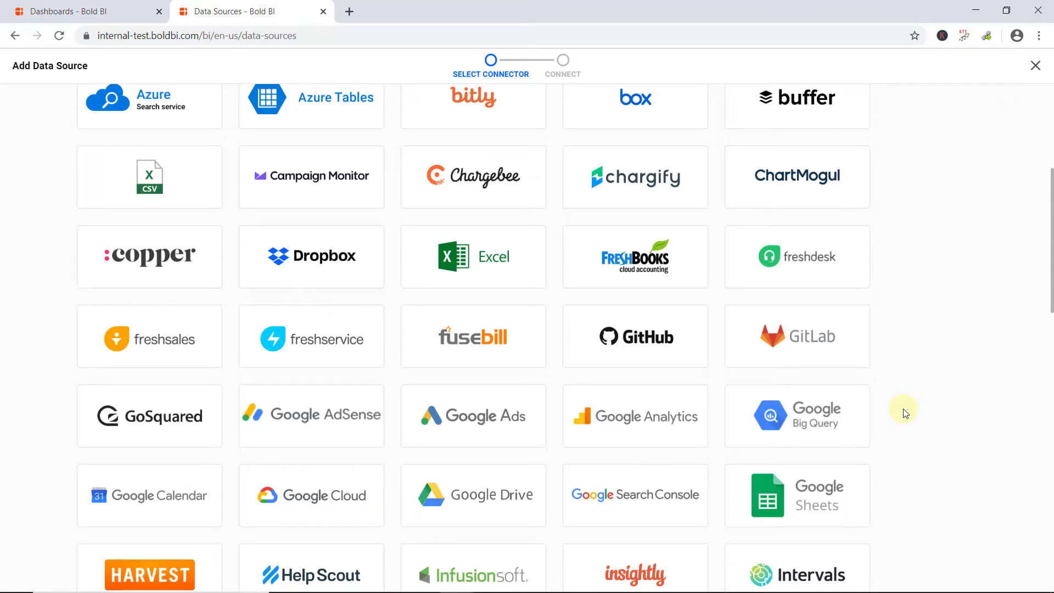
scroll(905, 412, up, 5)
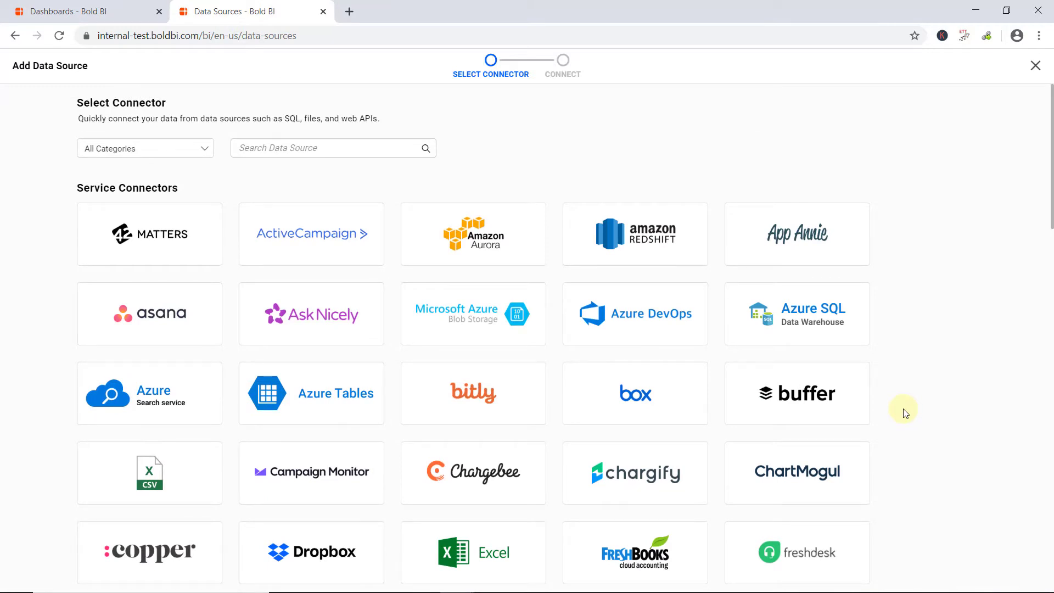
mouse_move(130, 314)
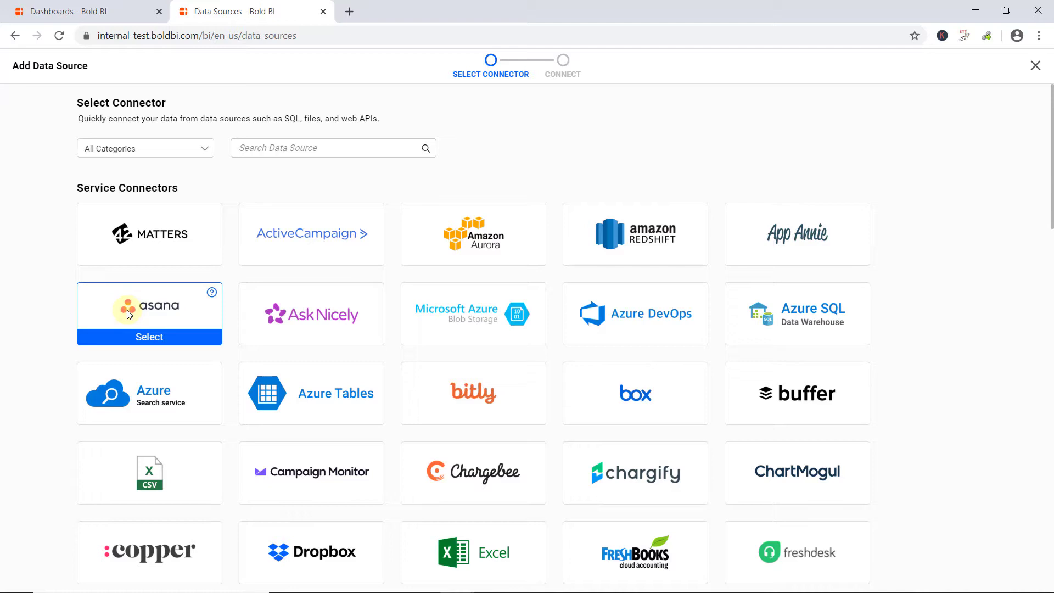
click(73, 5)
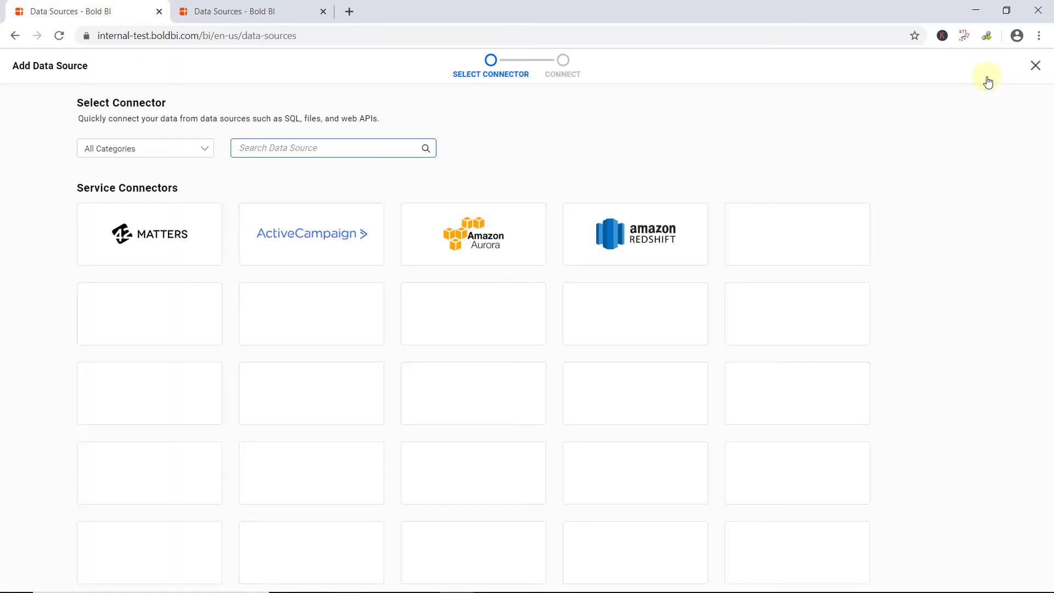
Filter the connectors to Project Management and choose Asana
click(183, 149)
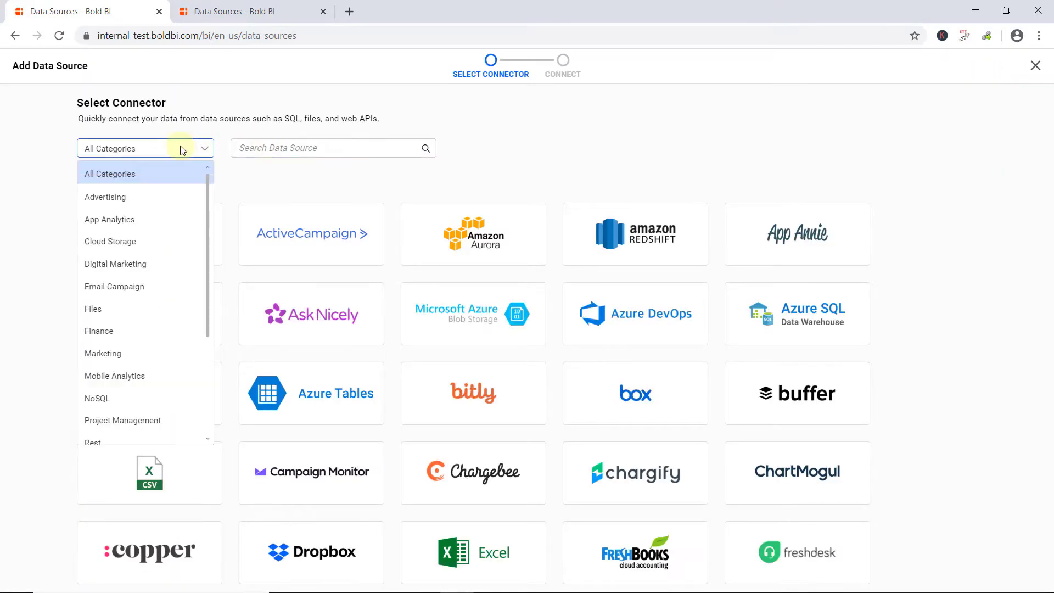
click(149, 420)
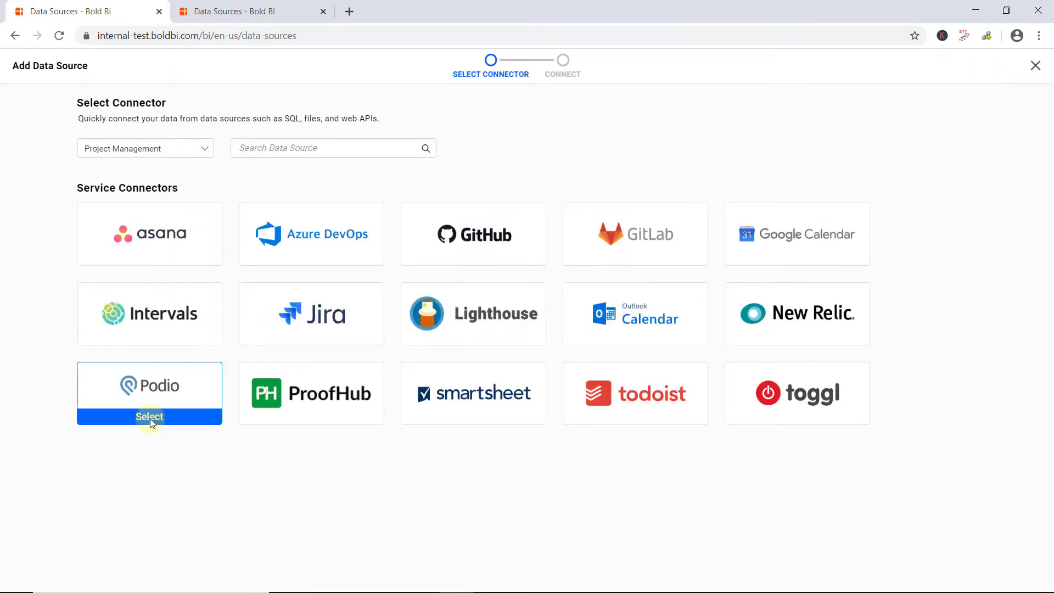
click(160, 262)
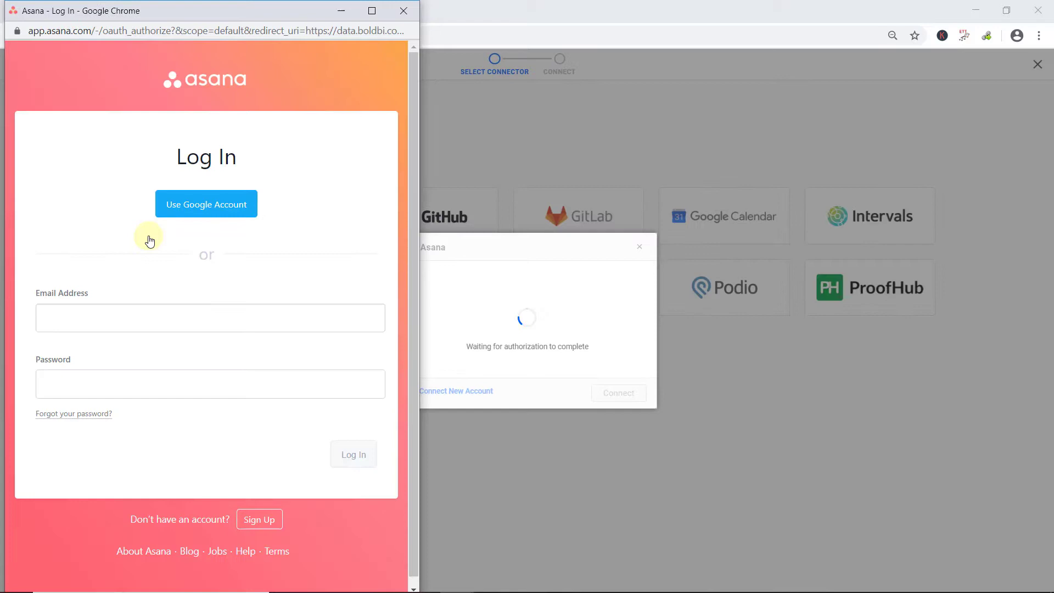
Log in to Asana with the account's email and password
click(151, 384)
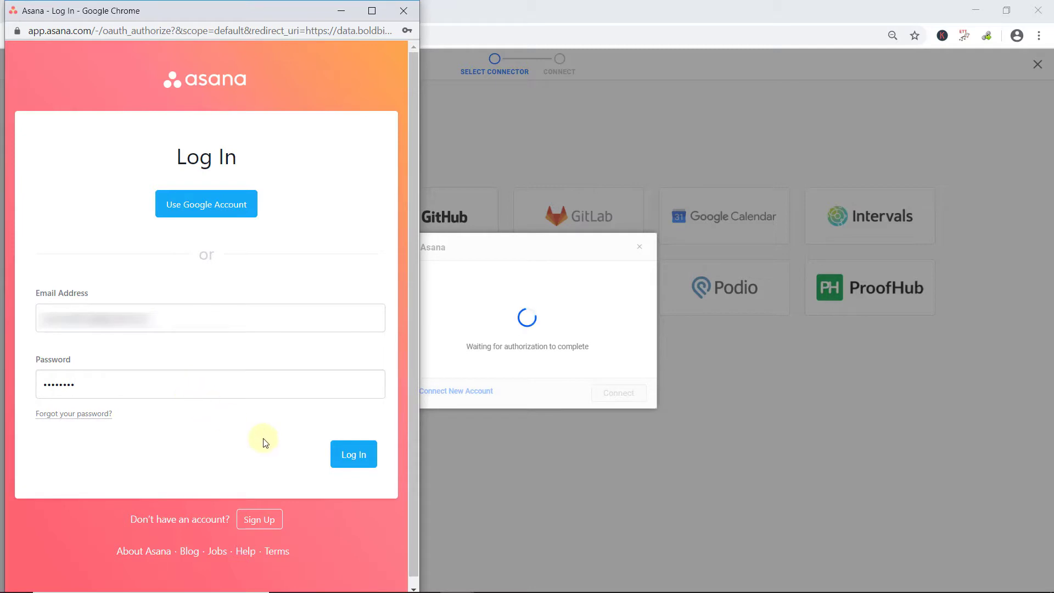
click(352, 459)
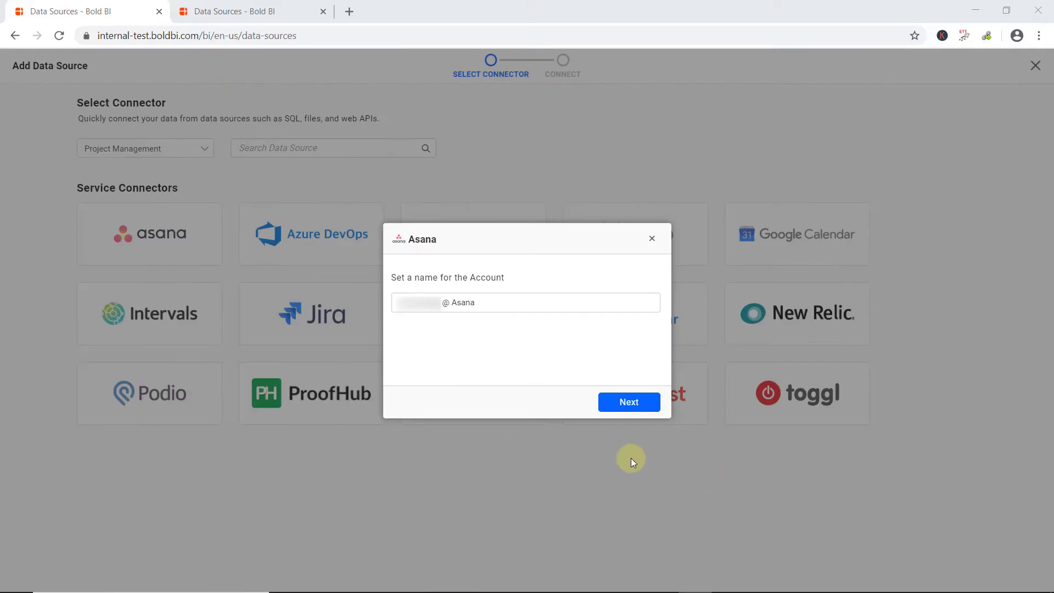
Accept the Asana account name and connect using the linked account
click(636, 405)
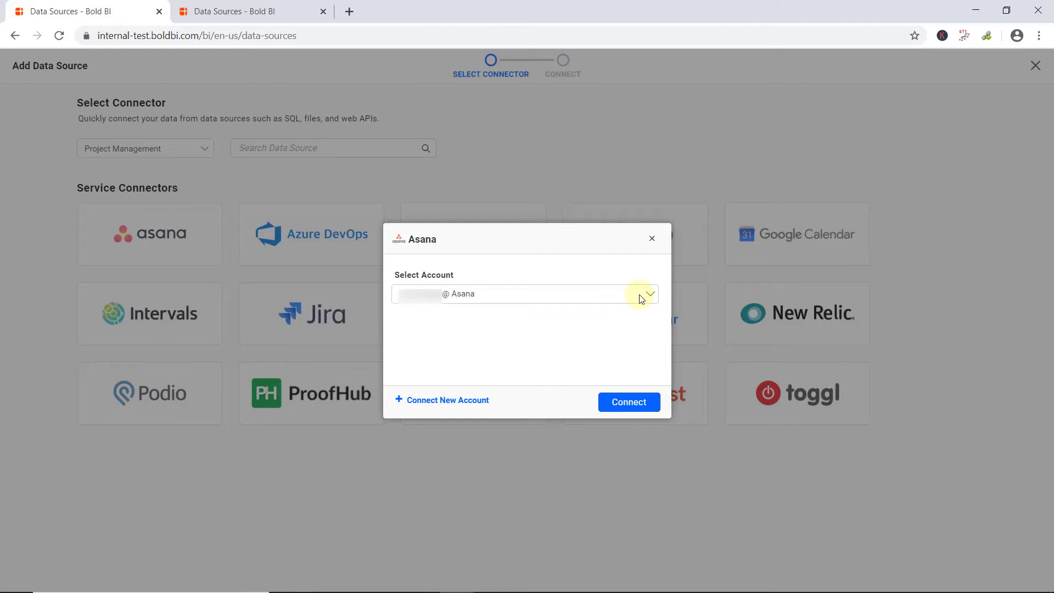
click(645, 406)
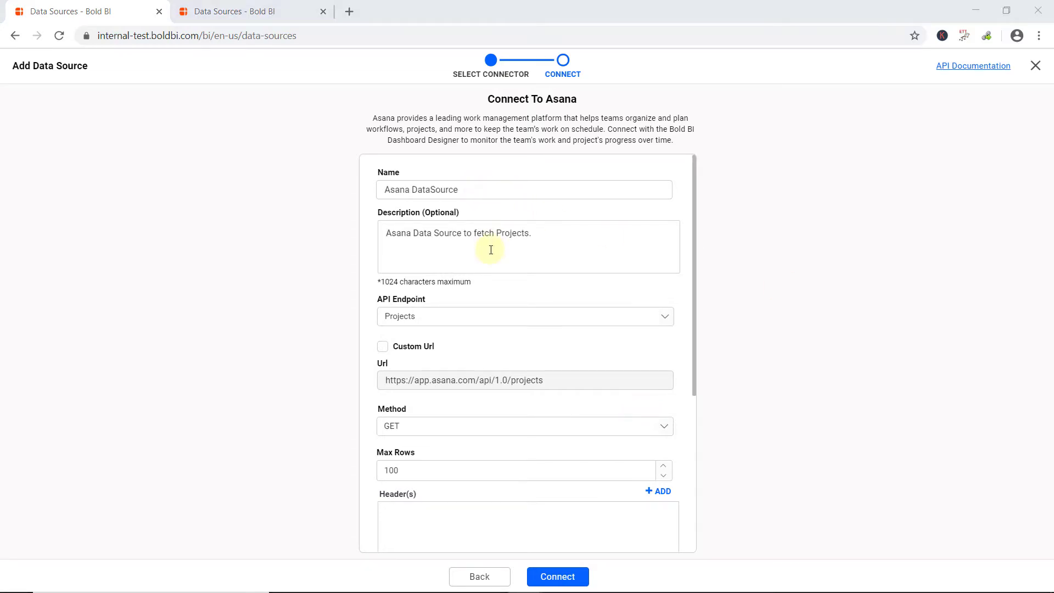
Keep Projects as the API endpoint, leave Custom Url off, and keep GET as the method
click(490, 317)
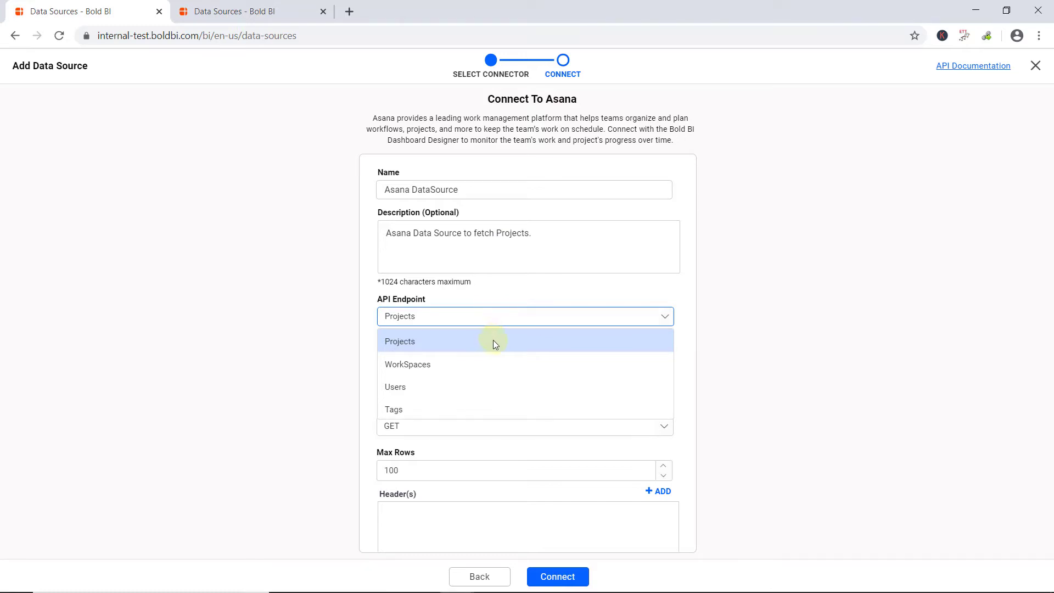
click(493, 341)
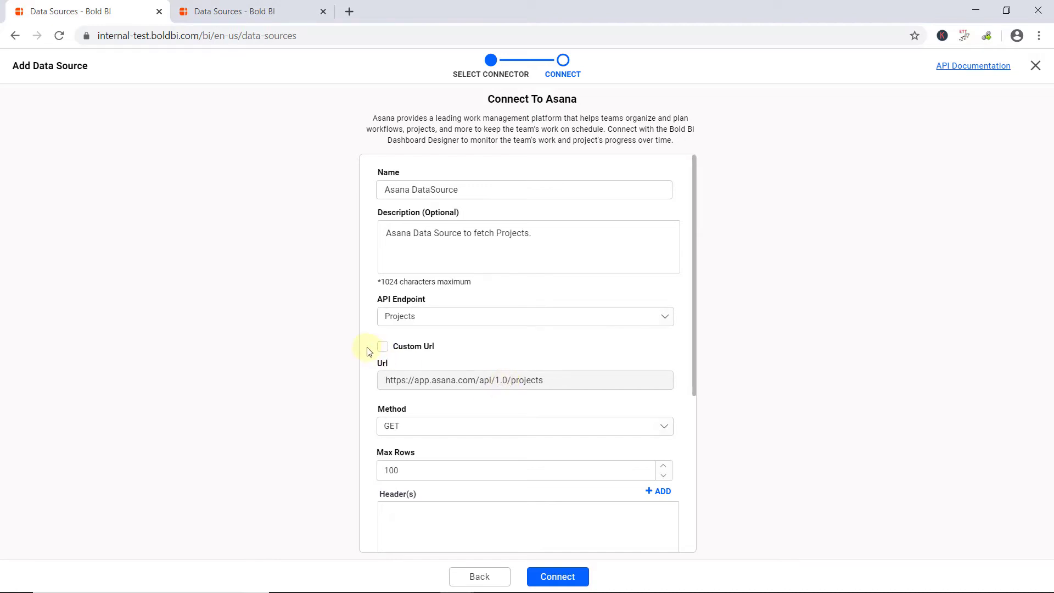
click(383, 347)
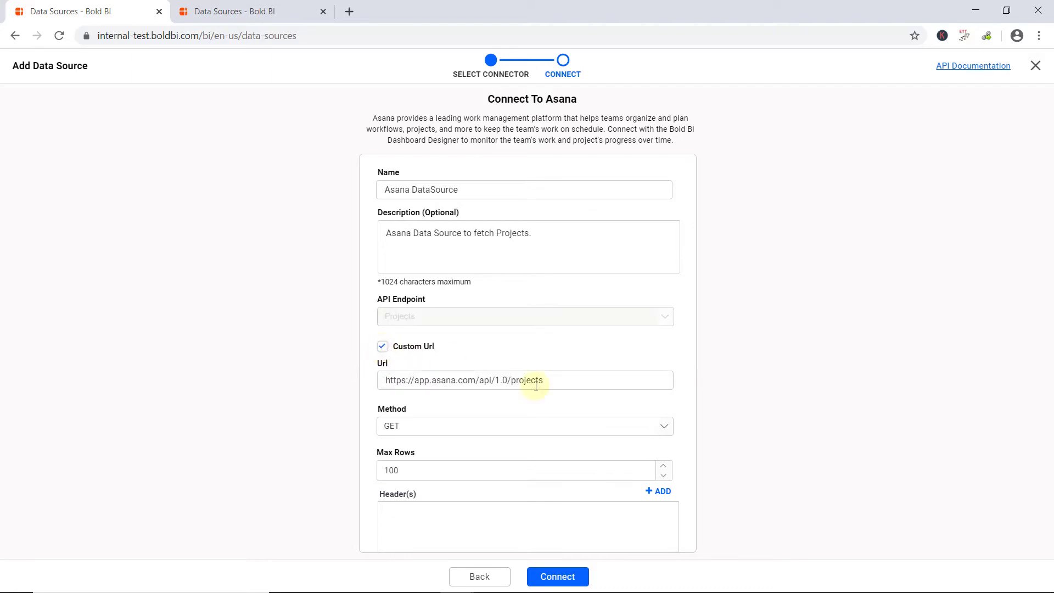
click(559, 385)
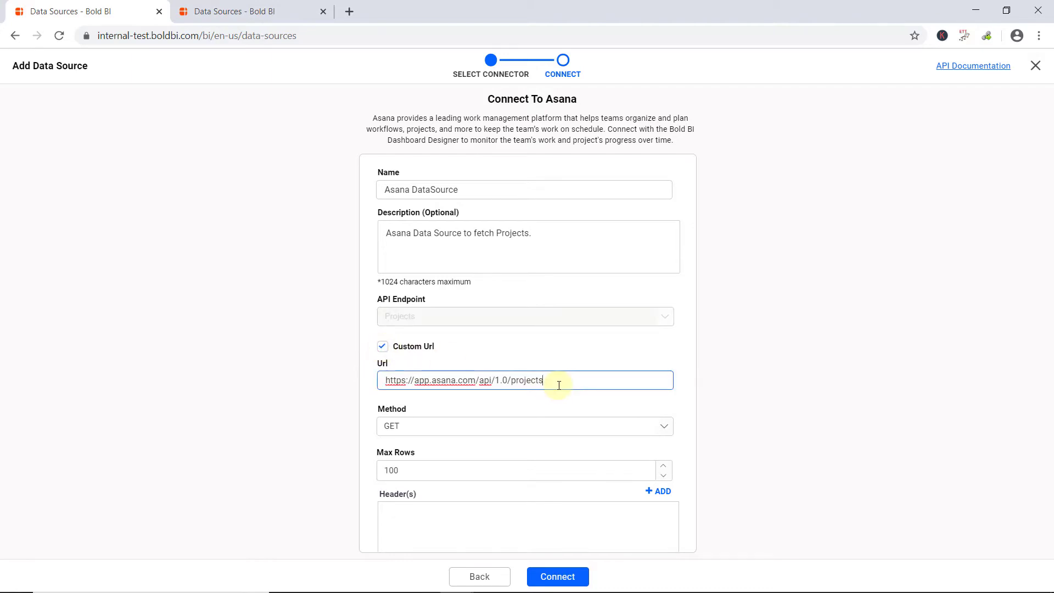
click(382, 346)
click(447, 428)
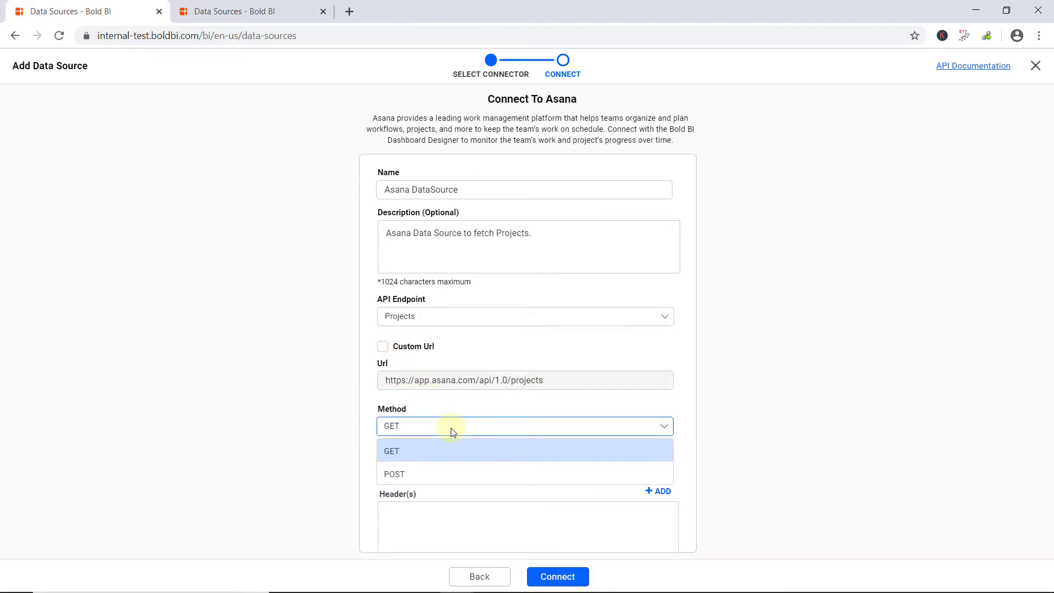
click(451, 427)
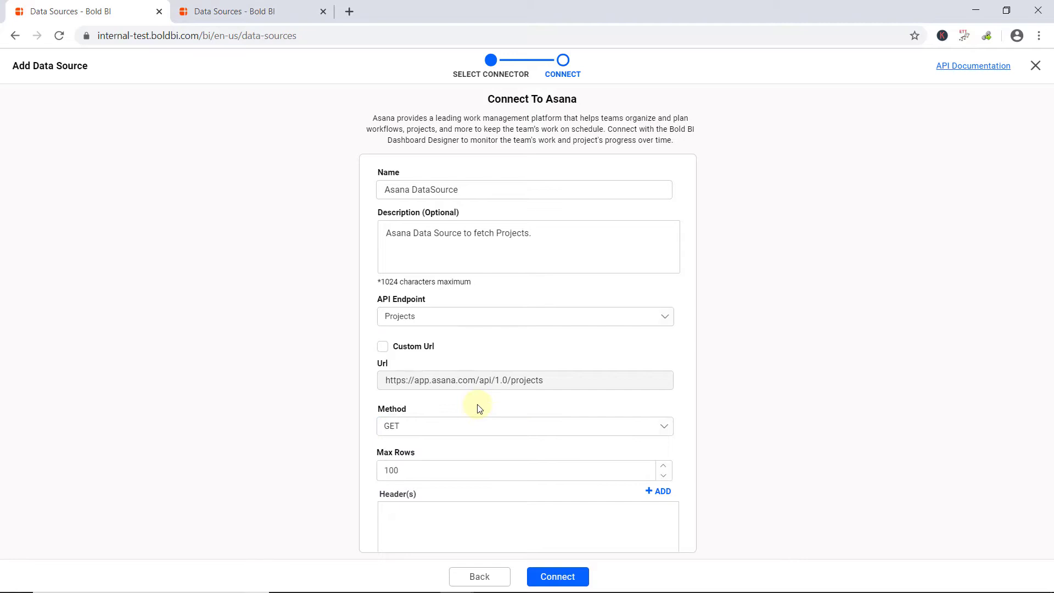
Scroll past Refresh Schedule and Data Format and connect to fetch the Asana projects
scroll(494, 411, down, 3)
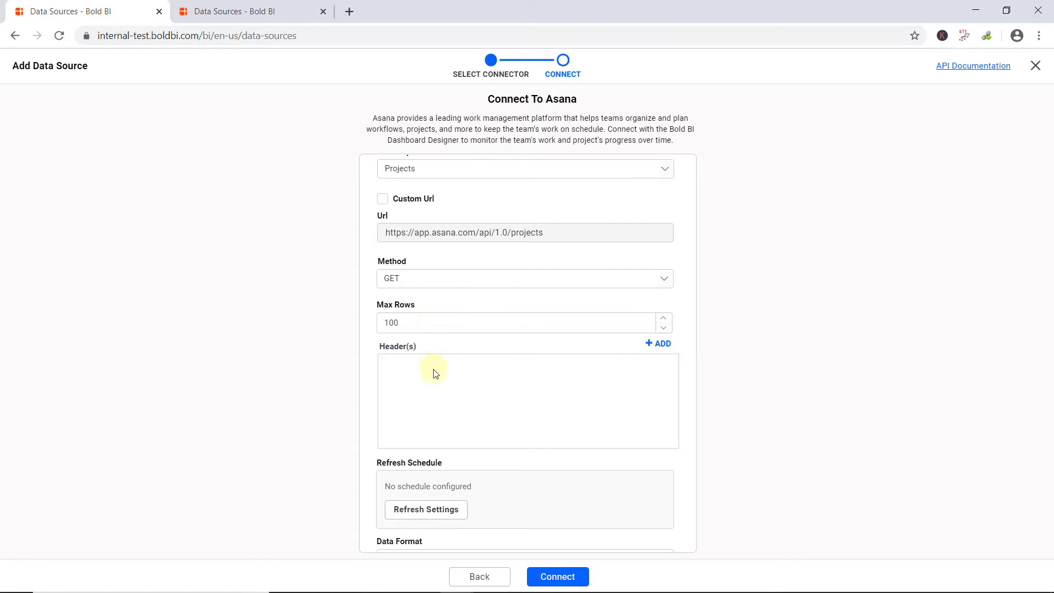
scroll(435, 373, down, 2)
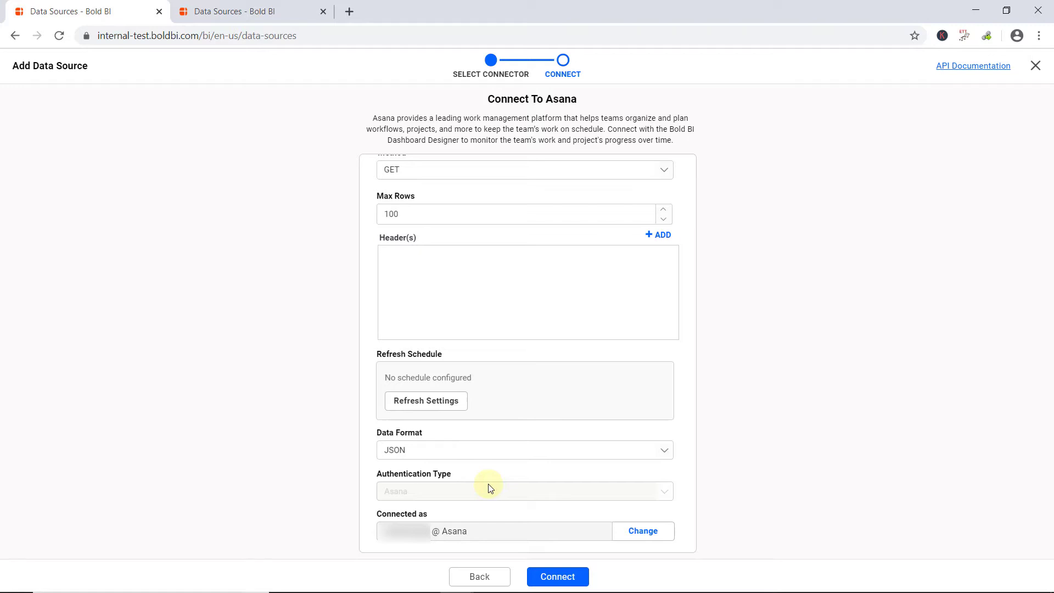
click(549, 575)
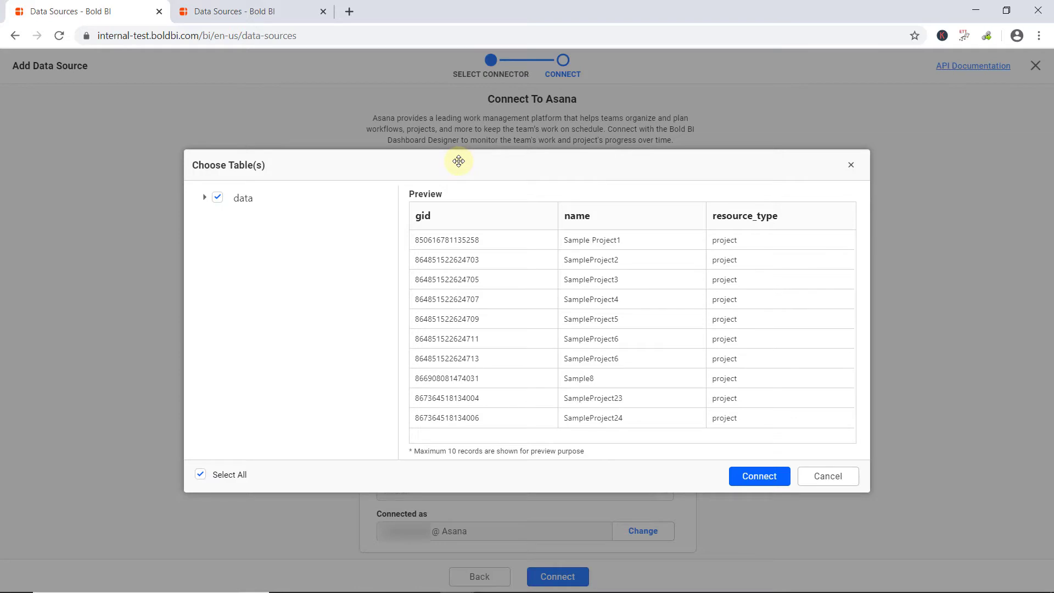
Import the data table with its gid, name and resource_type columns
click(204, 198)
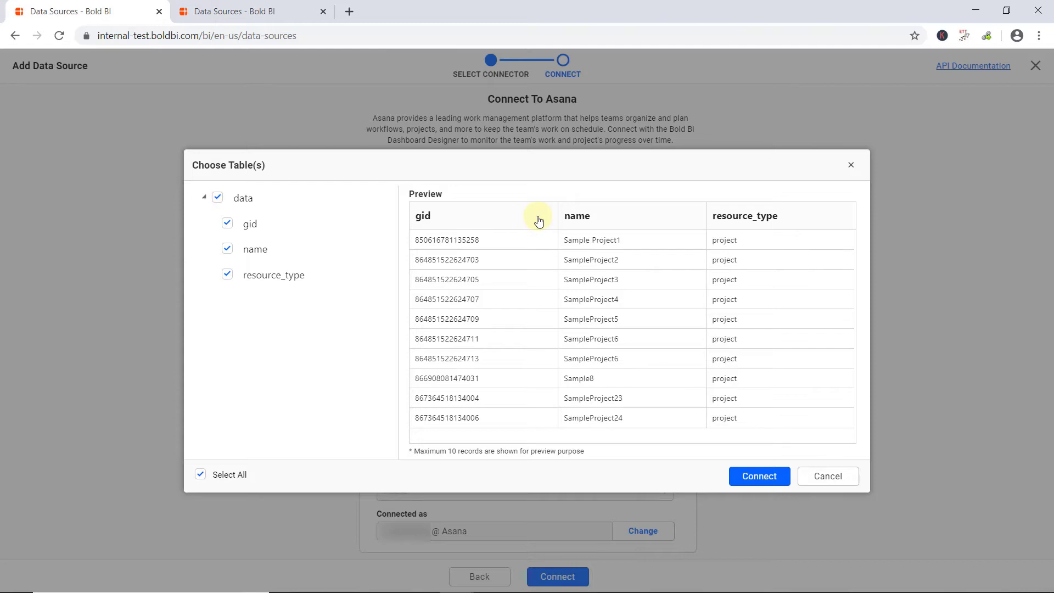
click(773, 476)
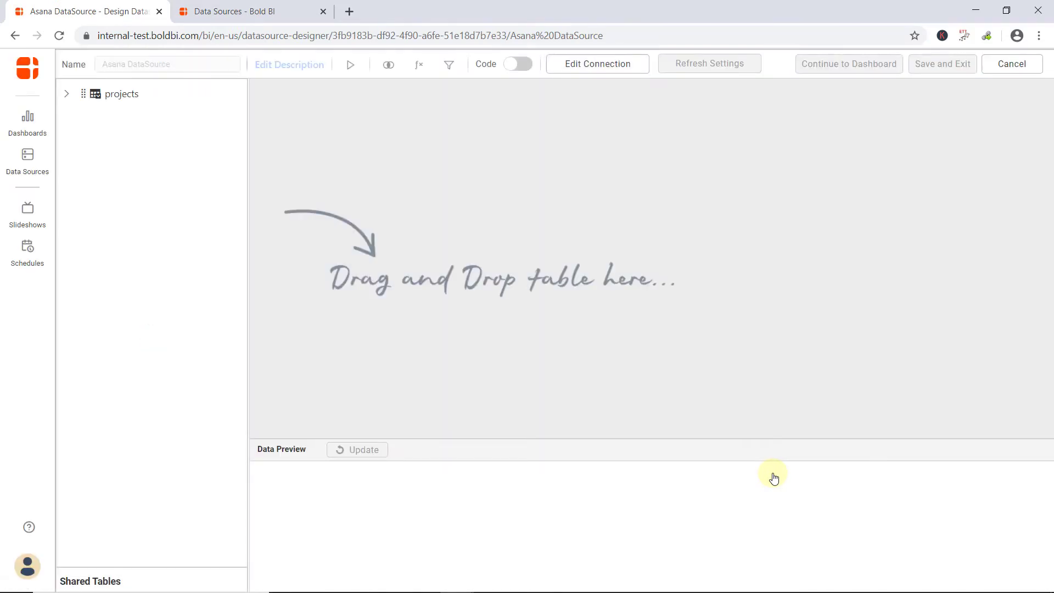
Add the projects table, preview its 13 records, then reconnect with a custom project tasks URL
drag(127, 102, 368, 159)
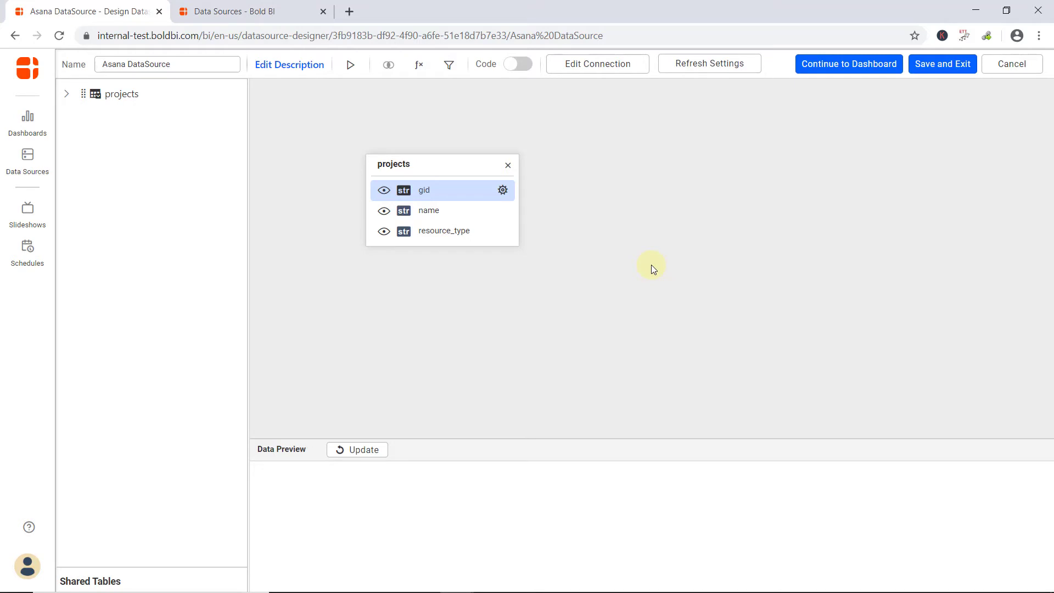
click(361, 458)
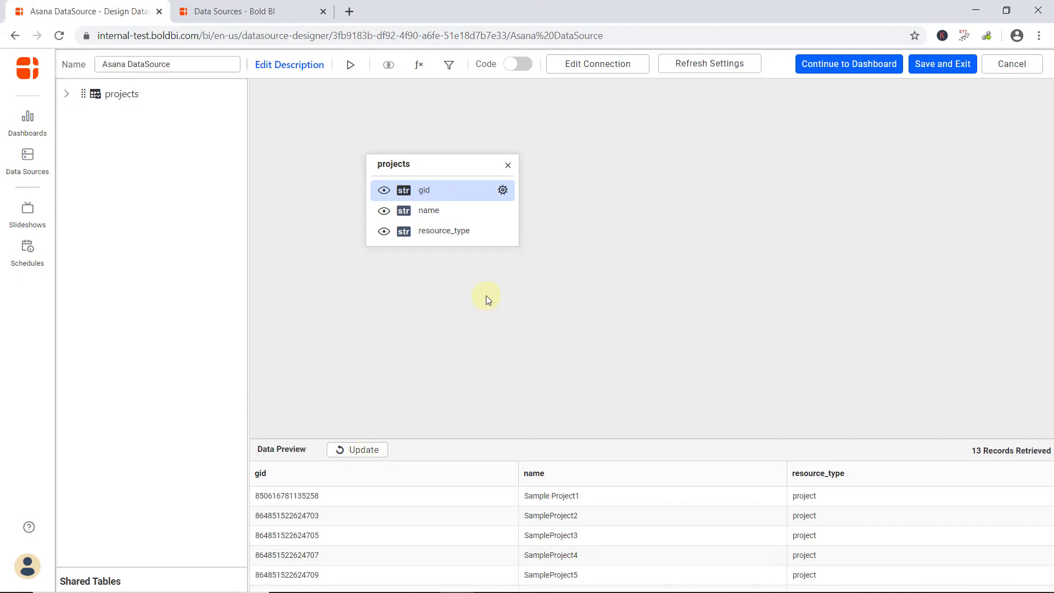
click(586, 67)
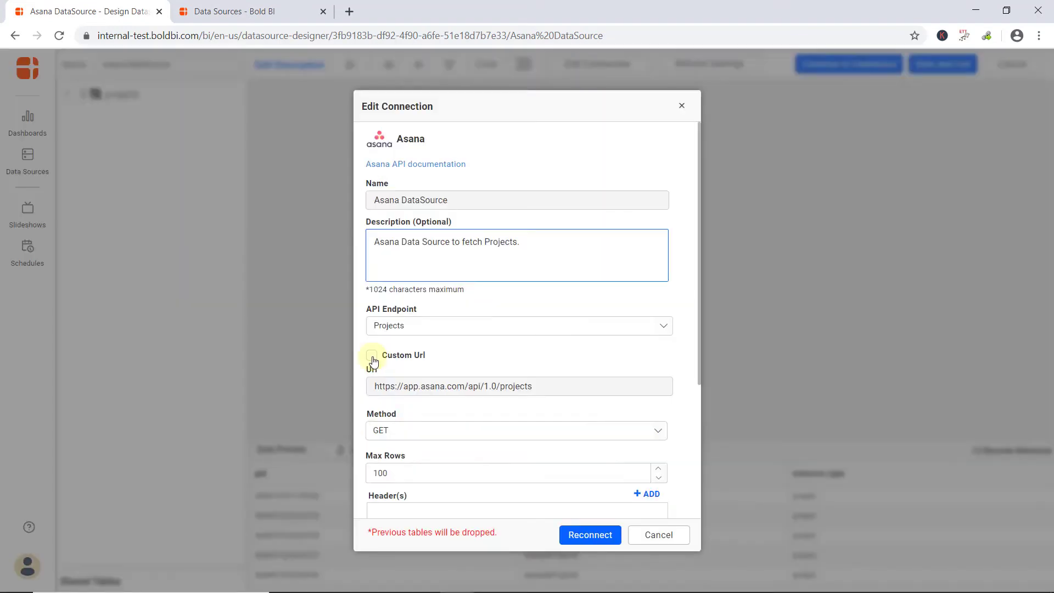
click(532, 385)
key(ctrl+a)
key(ctrl+v)
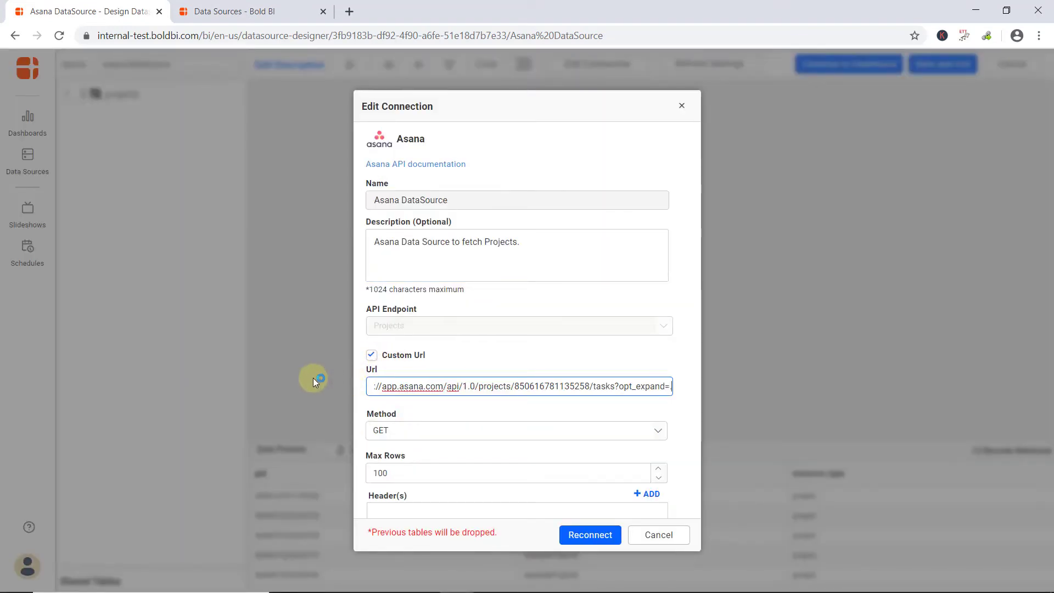
click(588, 536)
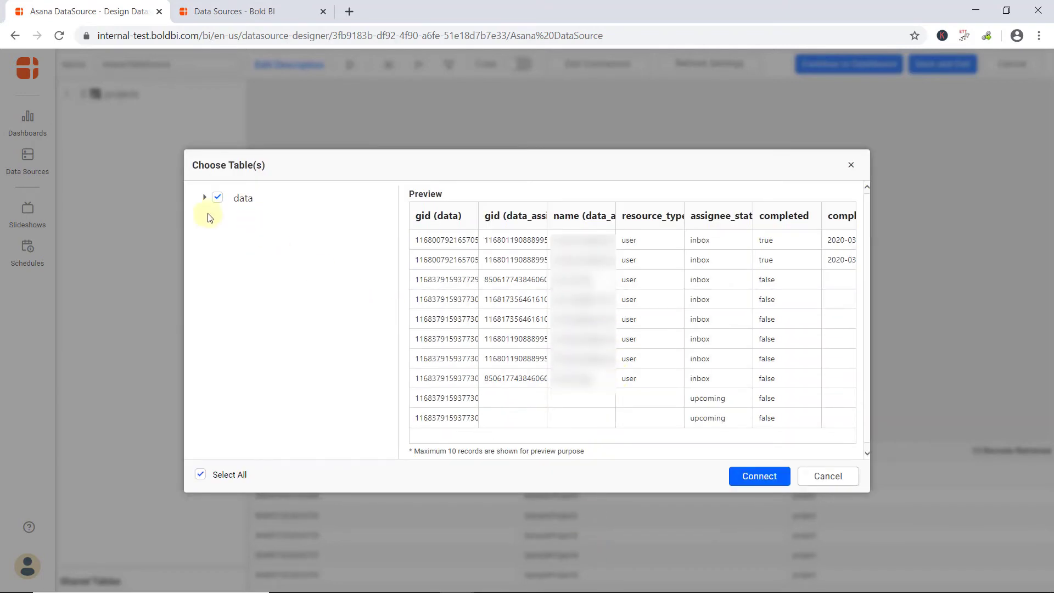
Import the data as a tasks table, accept the schema mismatch, and preview 100 records
click(203, 198)
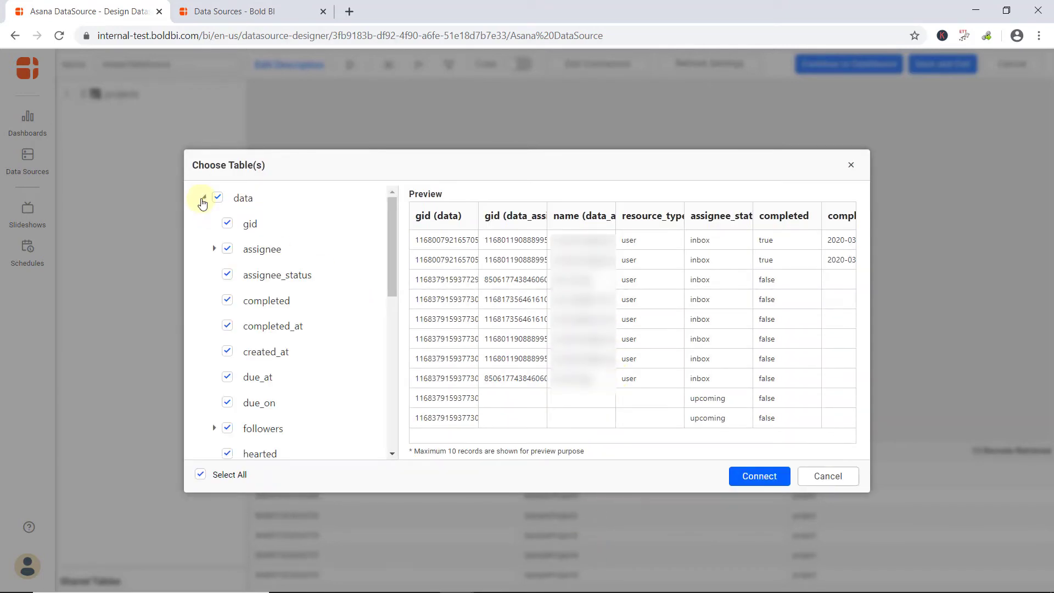
click(753, 482)
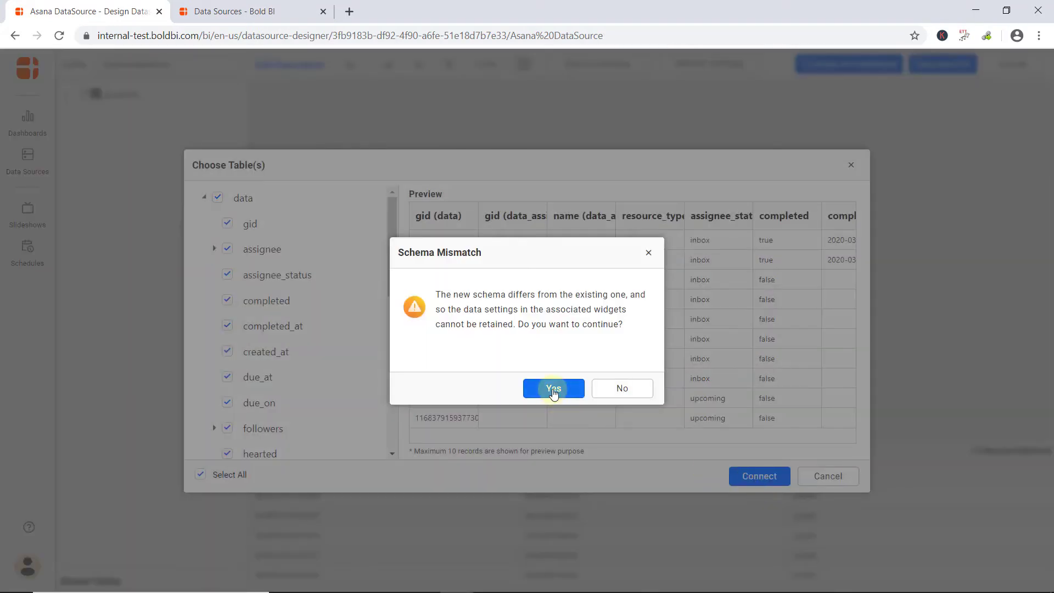
click(553, 390)
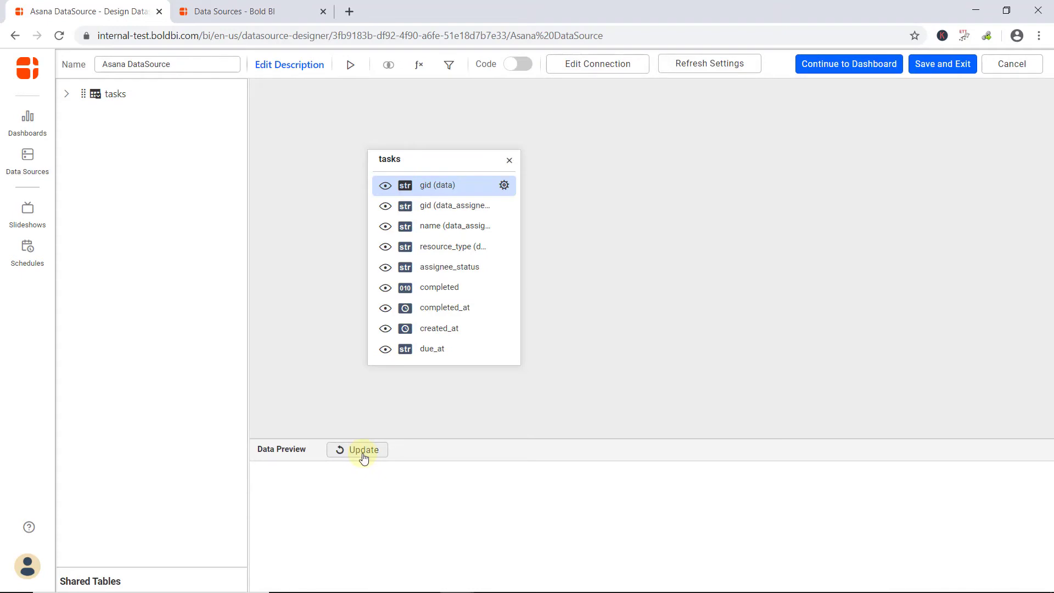
click(362, 450)
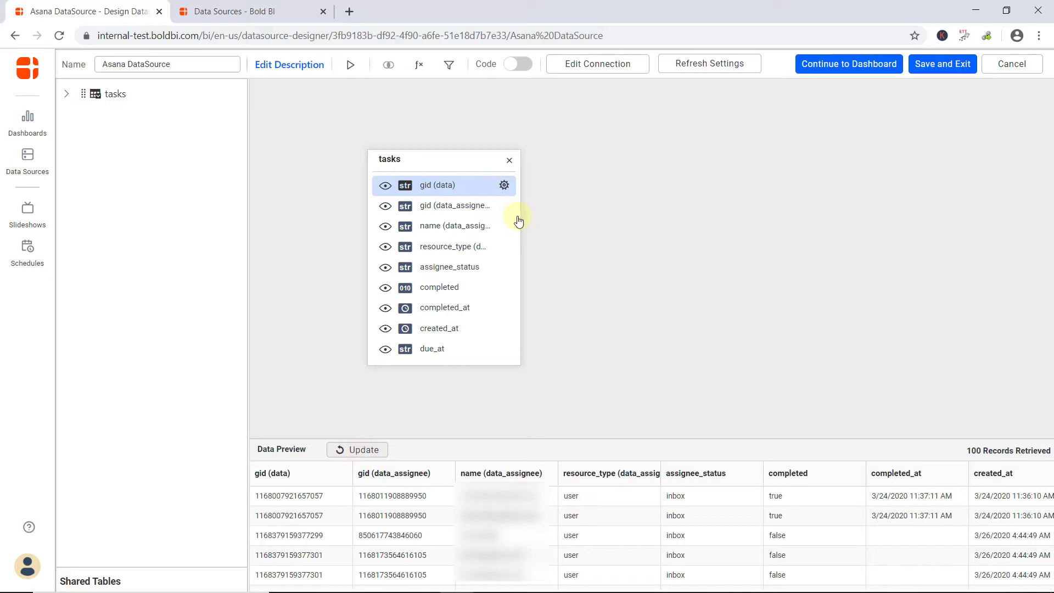
Schedule an Hourly refresh every 00:05 from 03/31/2020 10:01 AM with no end date
click(698, 71)
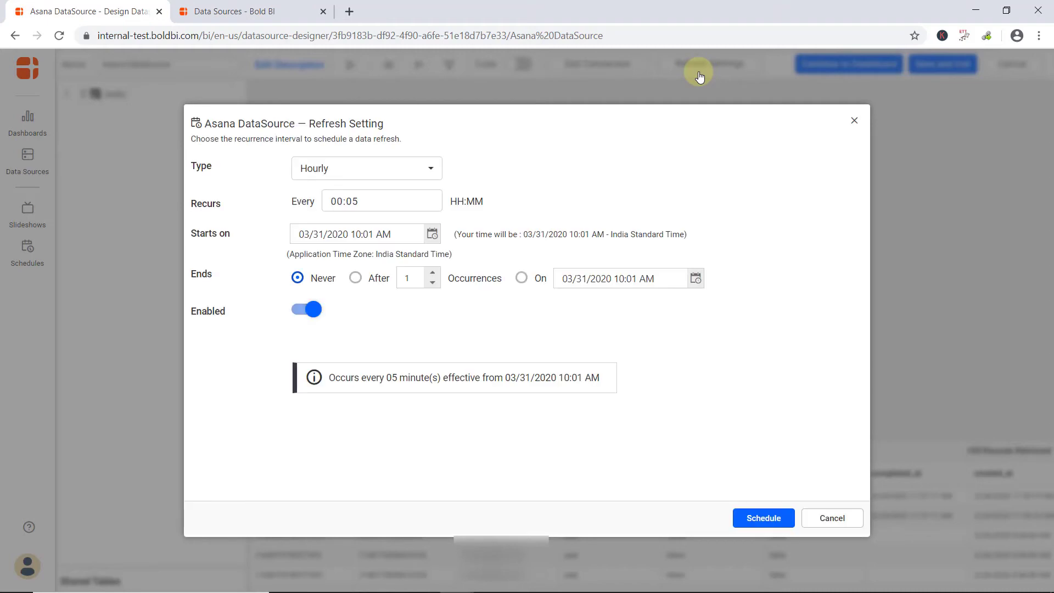
click(402, 173)
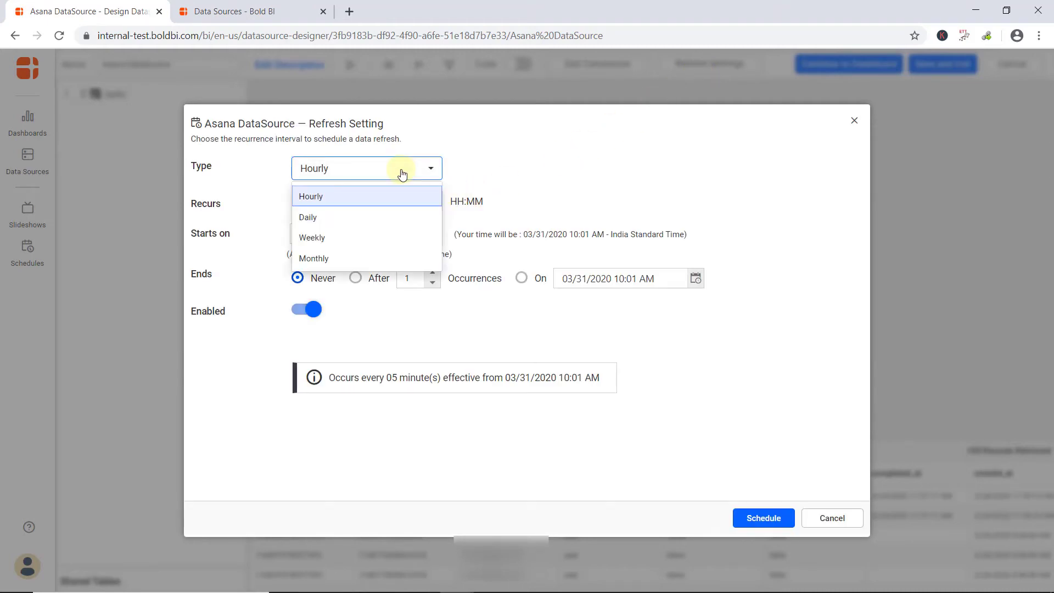
click(522, 182)
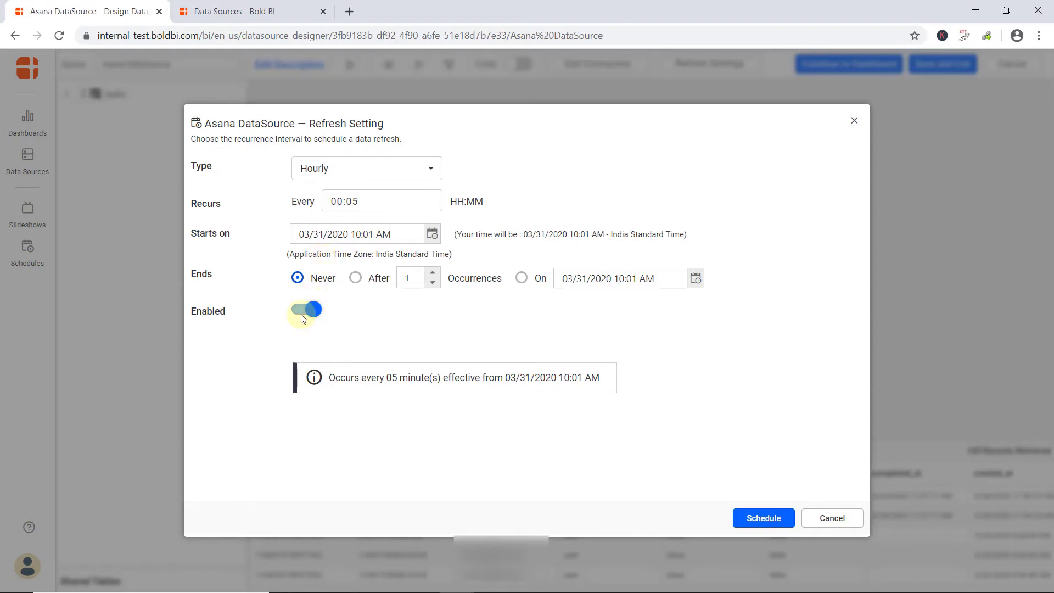
click(370, 199)
key(Return)
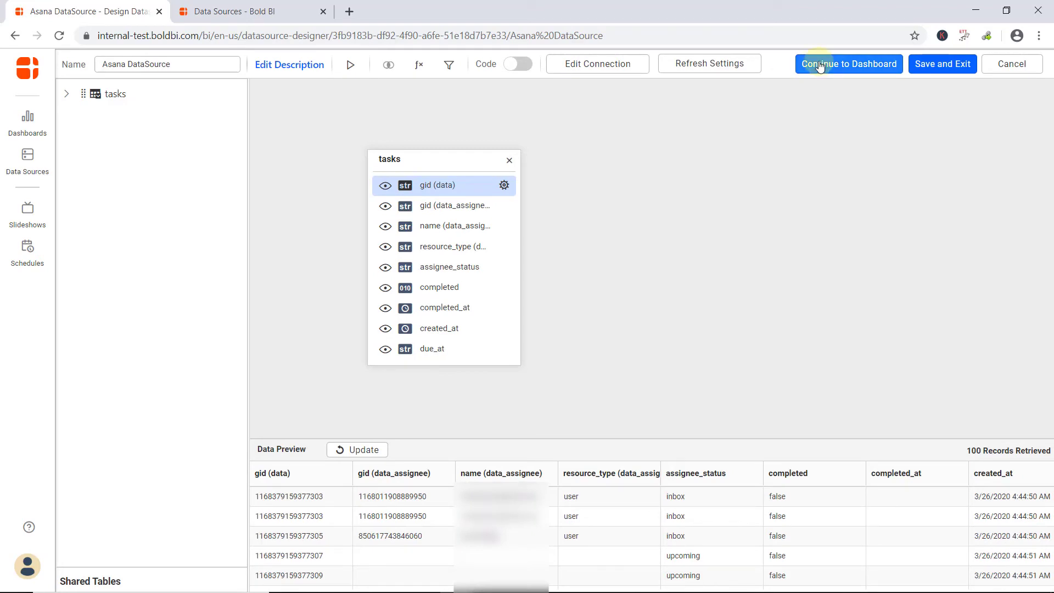
Save Asana DataSource and exit the designer to the Data Sources list
click(947, 69)
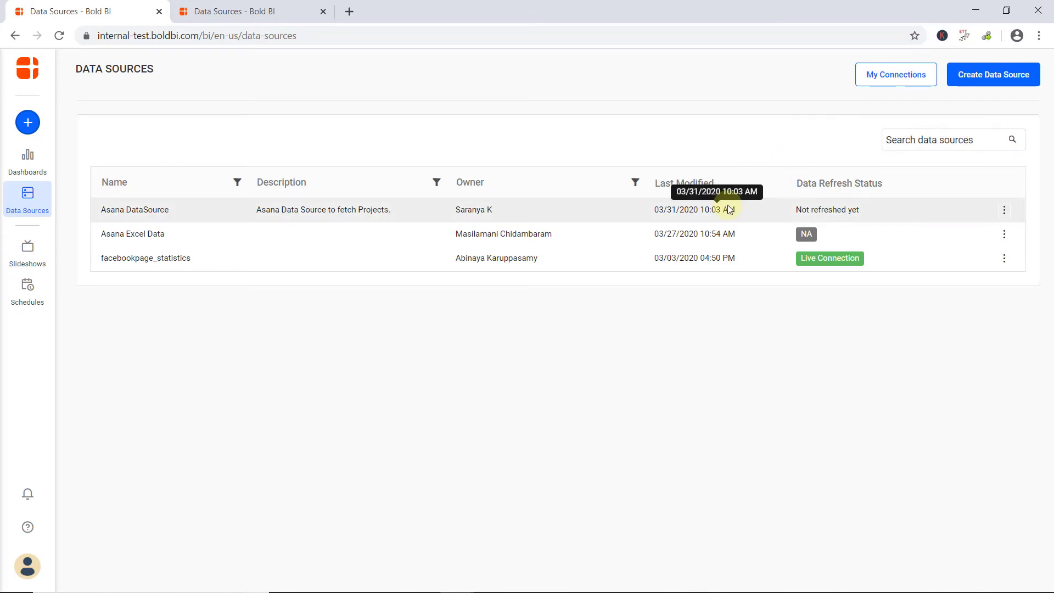
Create a blank dashboard from scratch named 'Asana Project Task Management Dashboard'
click(34, 120)
click(87, 146)
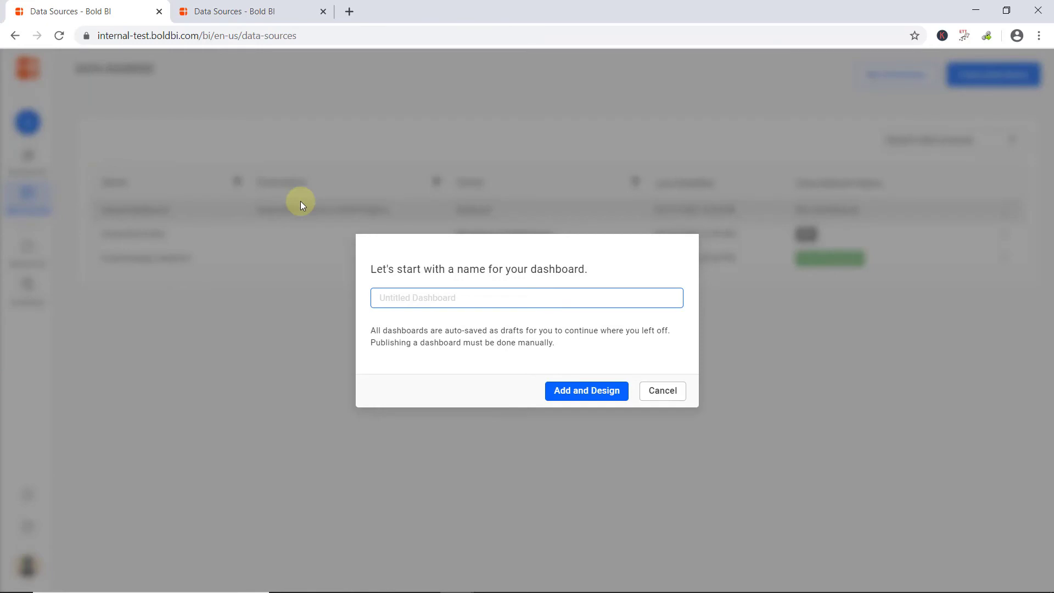
text(Asana Project Task Management Dashboard)
click(586, 393)
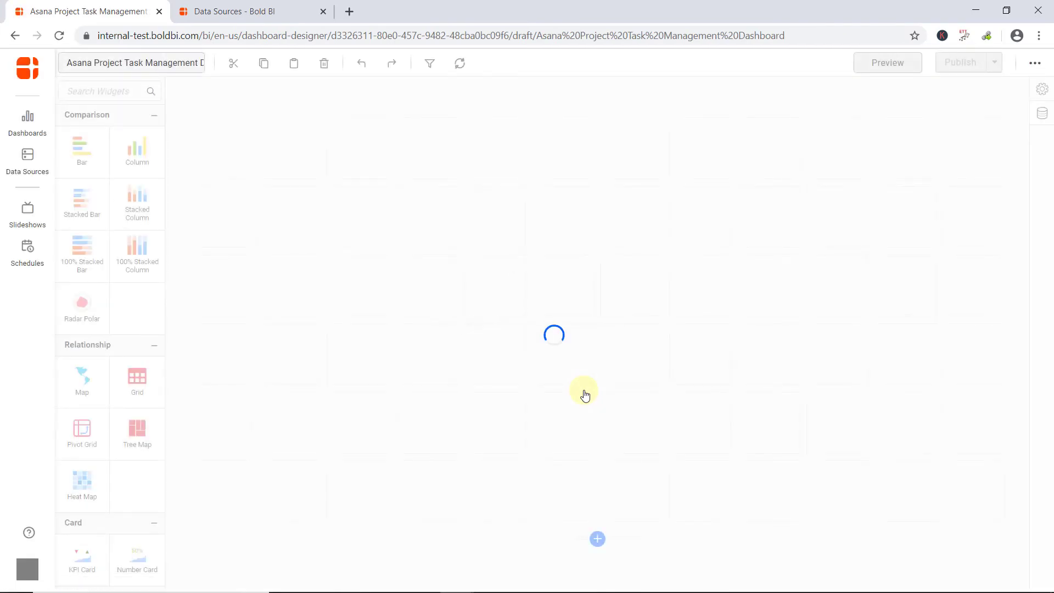
Add the existing Asana DataSource to the dashboard as its data source
click(1043, 114)
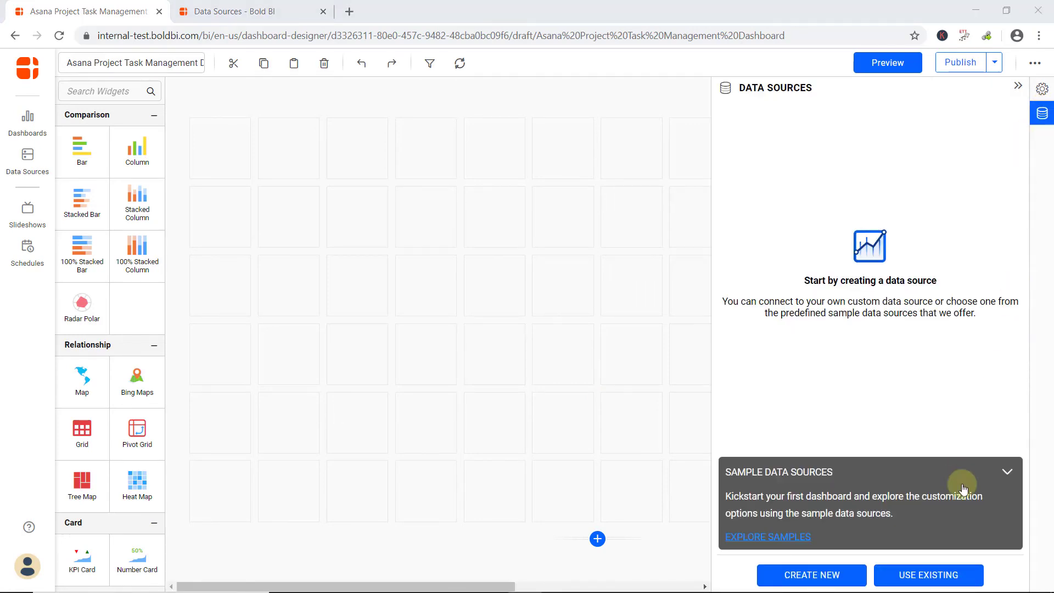
click(937, 574)
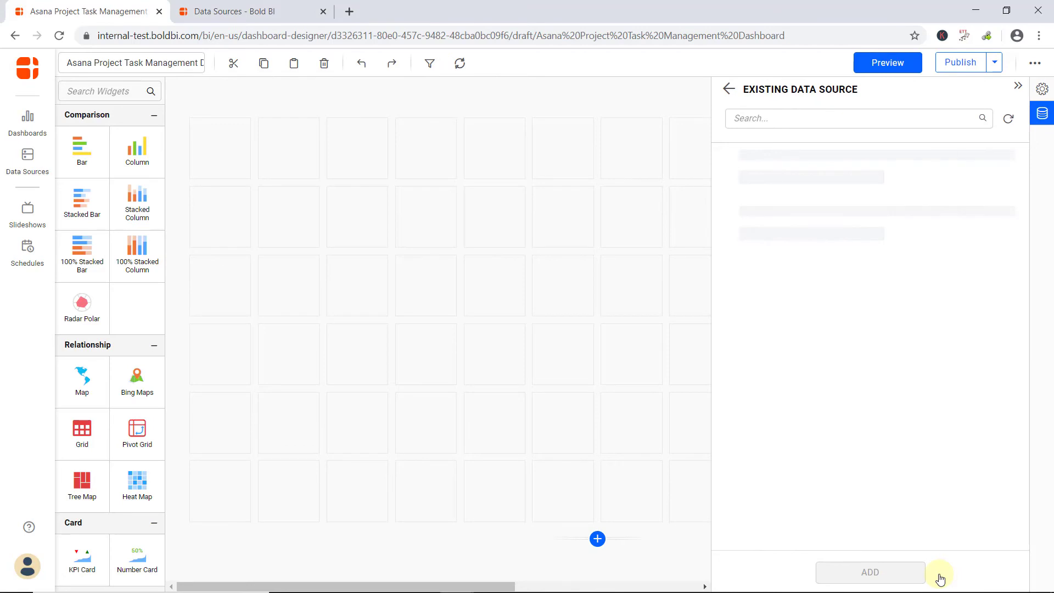
click(870, 176)
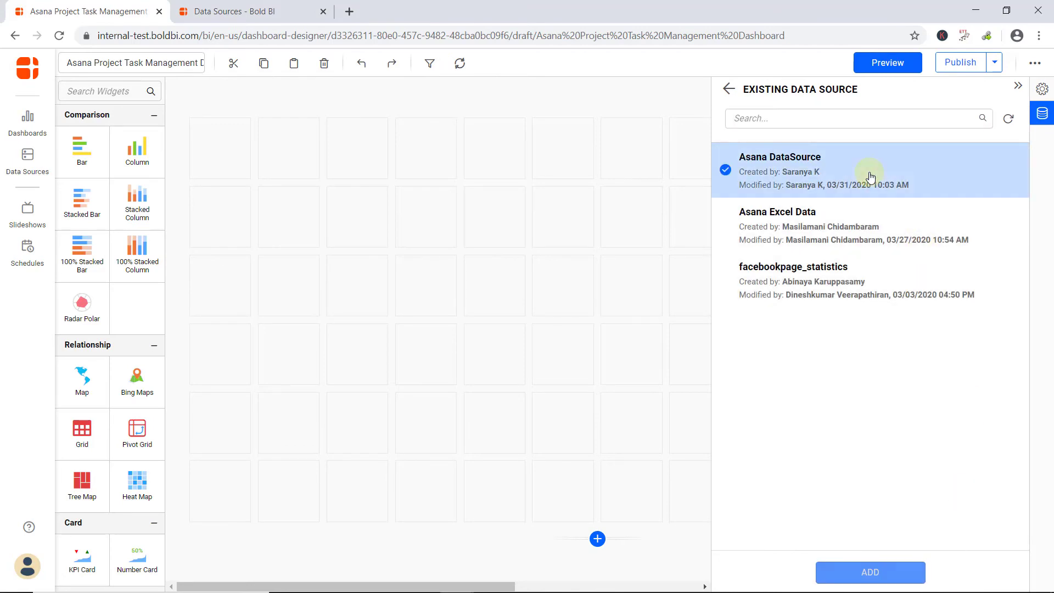
click(878, 572)
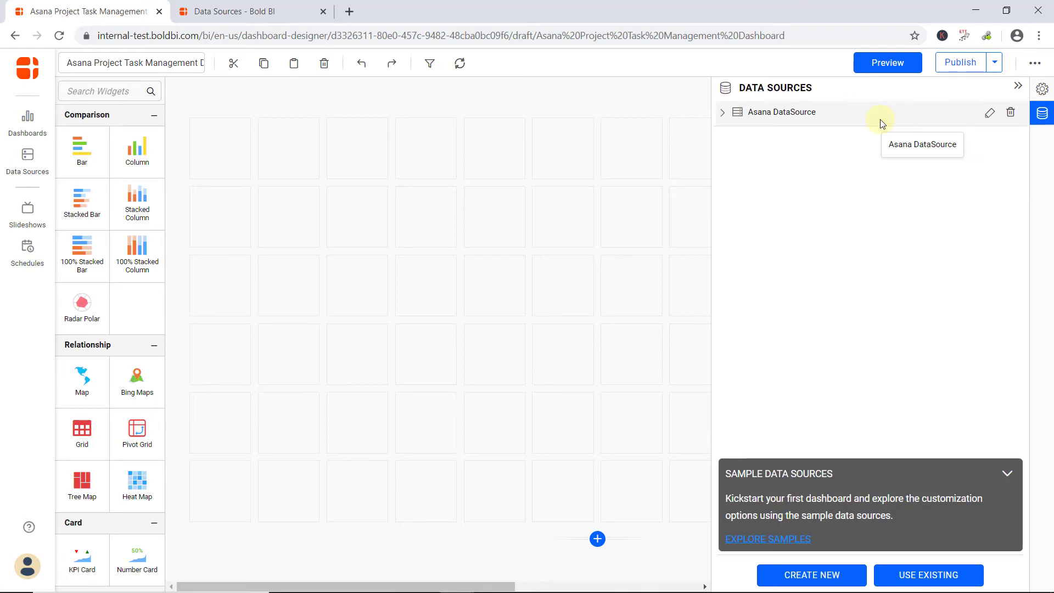
click(1018, 85)
Place a column chart showing the count of Task split by Project
drag(138, 148, 734, 348)
click(751, 236)
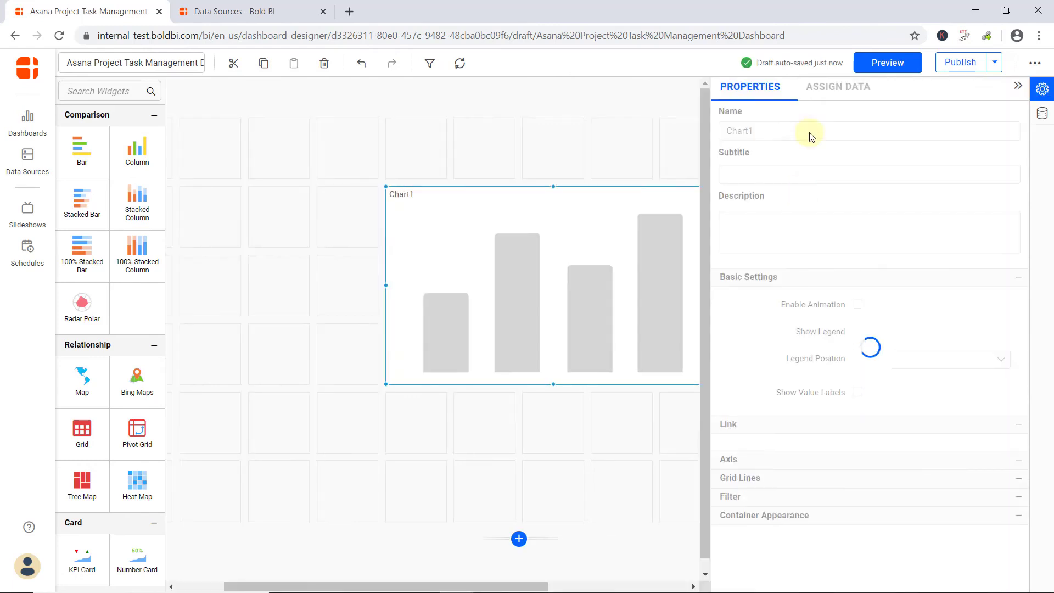
click(831, 88)
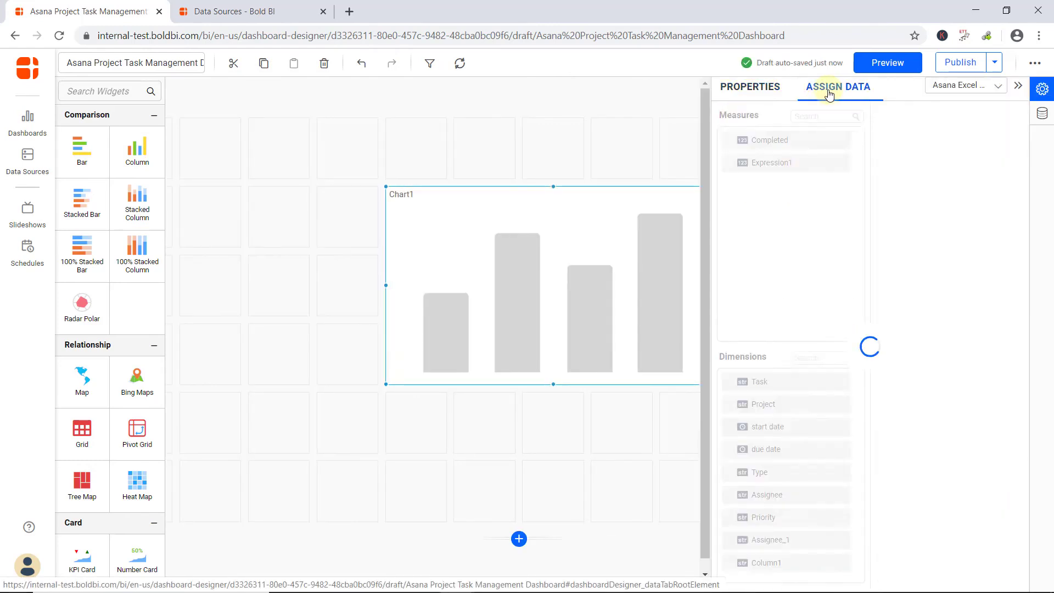
drag(760, 381, 950, 159)
drag(780, 411, 901, 261)
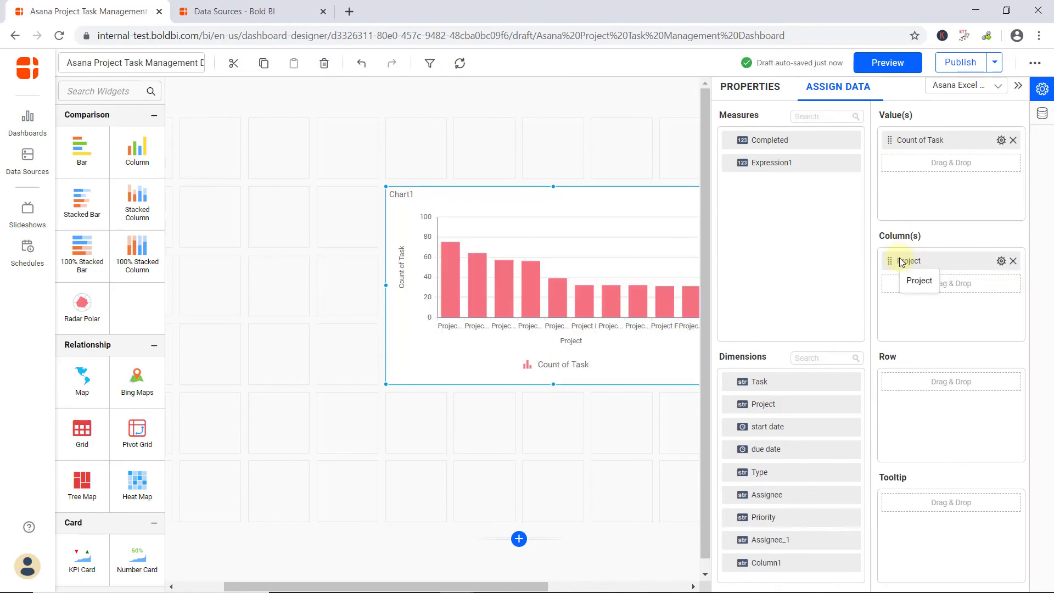
Rename the chart 'Tasks Count by Project', hide its legend and show value labels
click(750, 87)
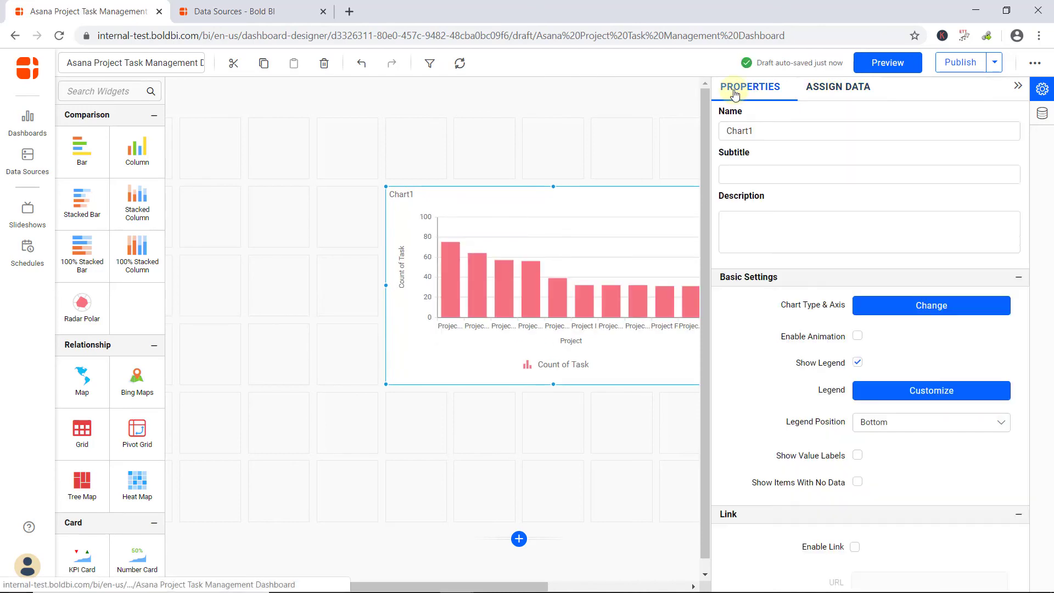
double_click(735, 131)
text(Tasks Count by Project)
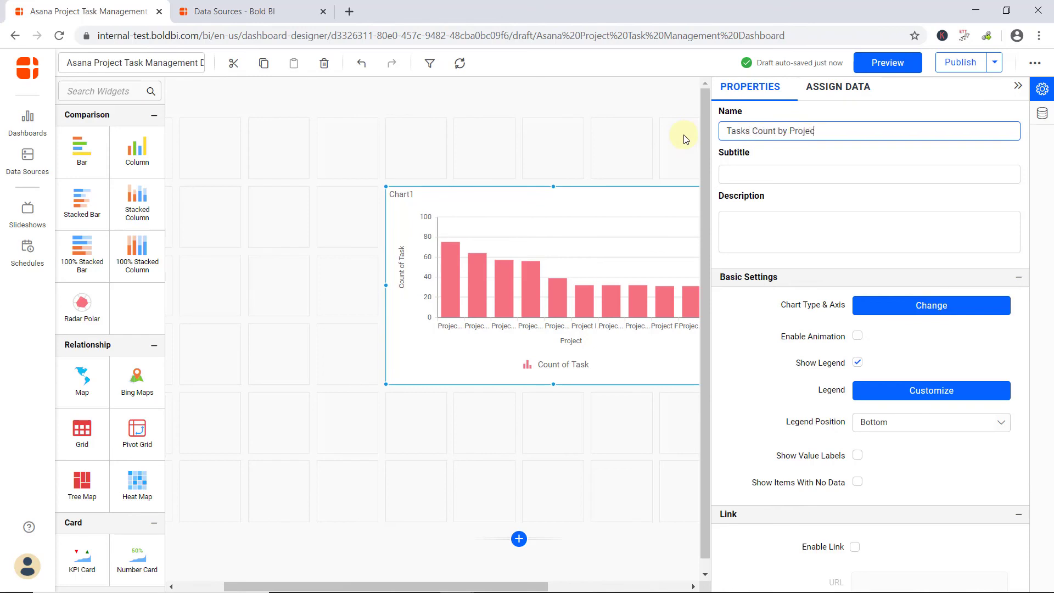
click(858, 362)
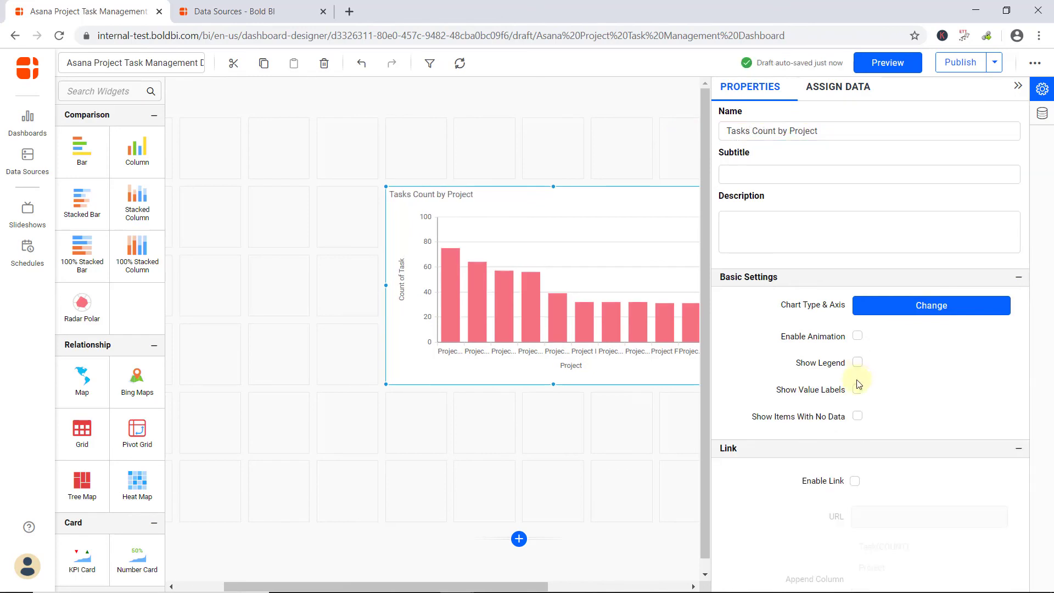
click(857, 389)
Remove the category and value axis titles and colour the Task bars blue
scroll(892, 457, down, 3)
scroll(892, 457, down, 5)
click(858, 325)
scroll(890, 400, down, 2)
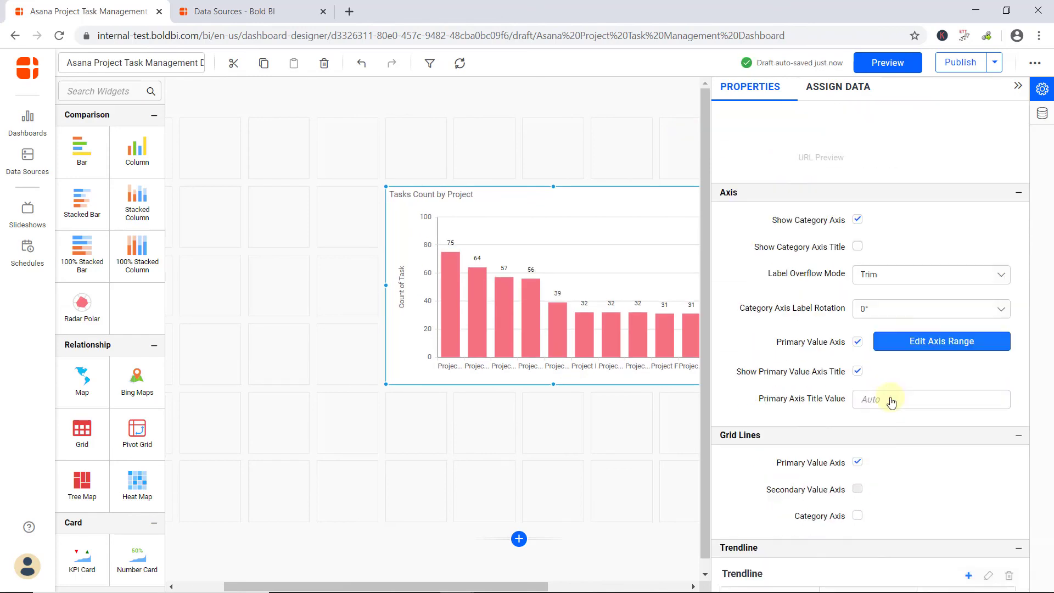
click(858, 370)
scroll(918, 455, down, 3)
scroll(918, 455, down, 3)
click(864, 418)
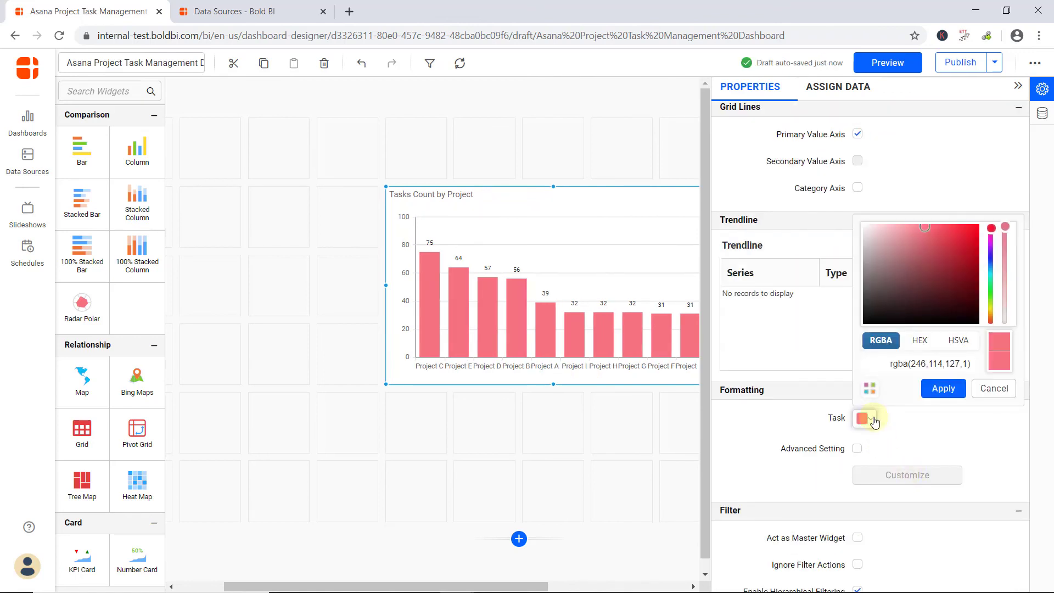
click(991, 257)
click(944, 388)
click(1018, 86)
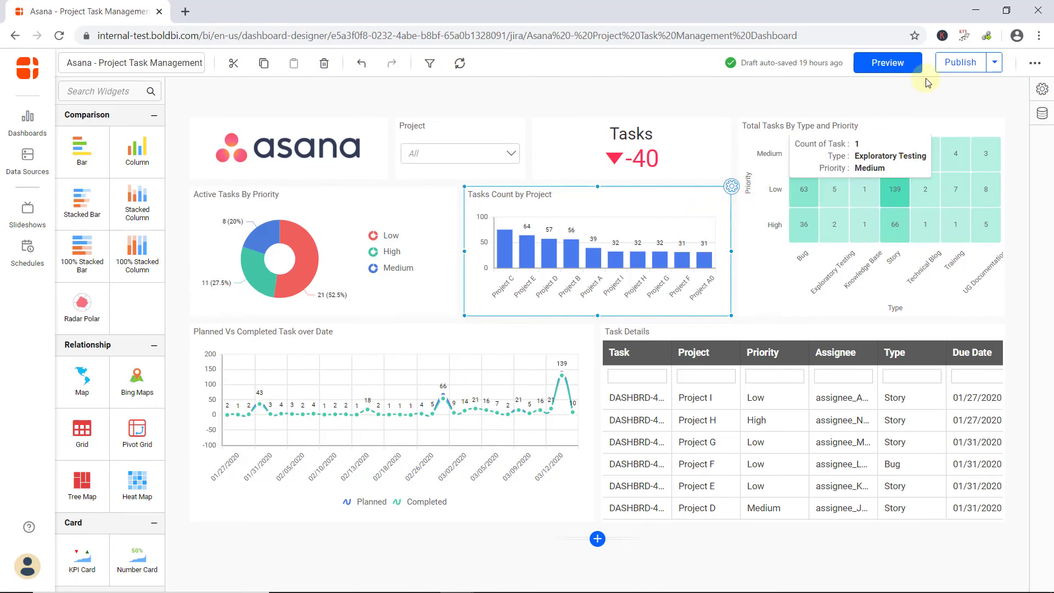
Publish the Asana - Project Task Management Dashboard and confirm Yes to view it
click(960, 69)
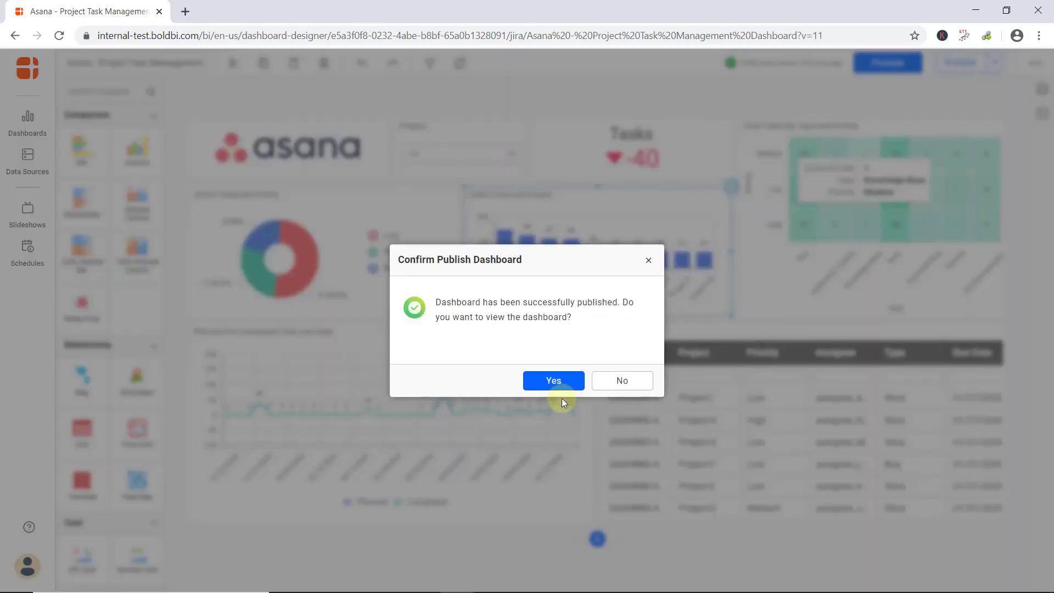
click(559, 378)
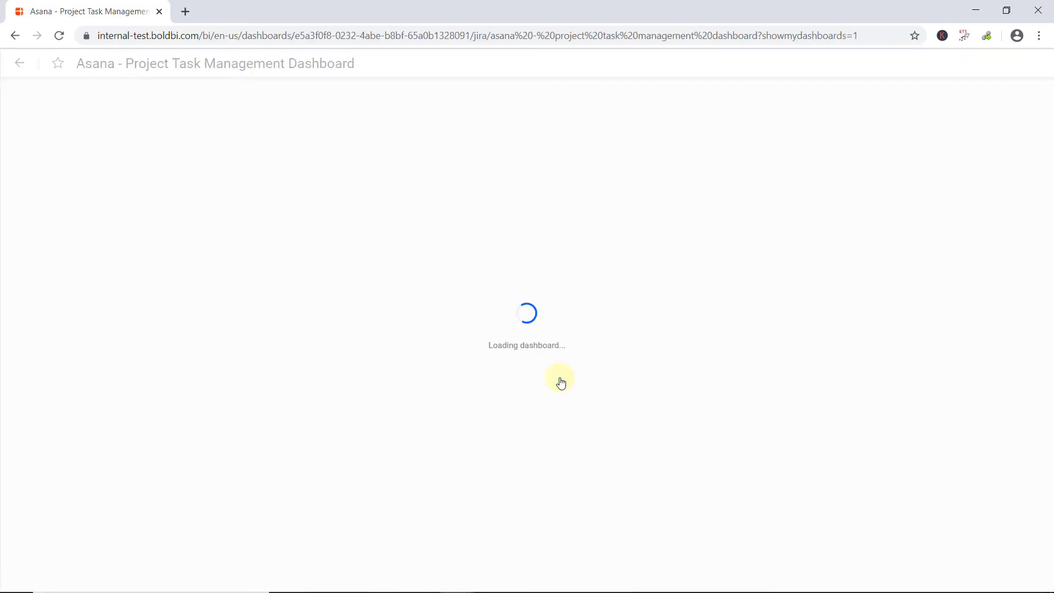